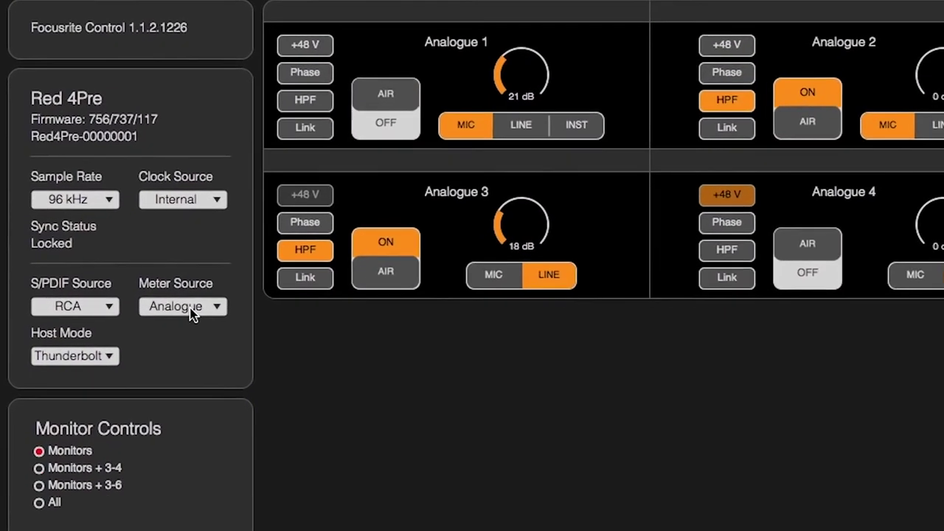
Set the meter source to ADAT 2 and move to the Mixing & Routing view.
{"action": "left_click", "coordinate": [190, 305]}
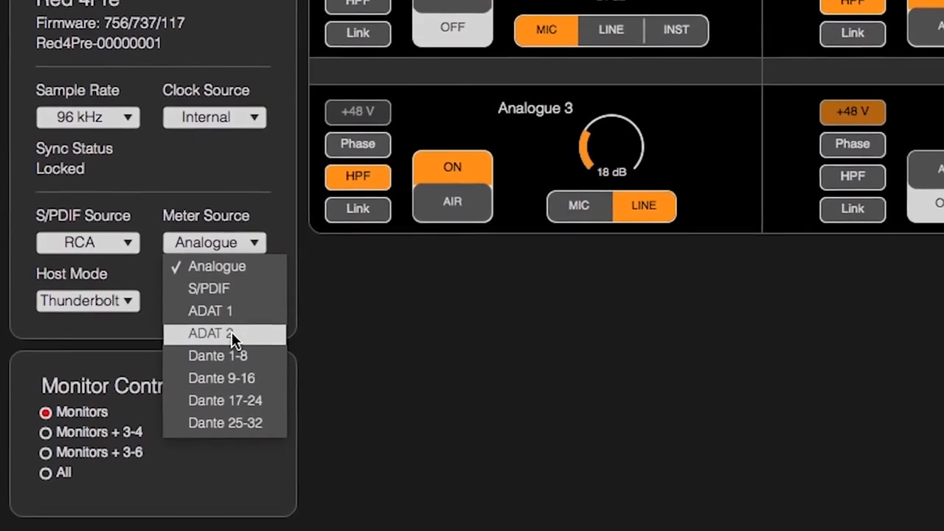
{"action": "left_click", "coordinate": [243, 317]}
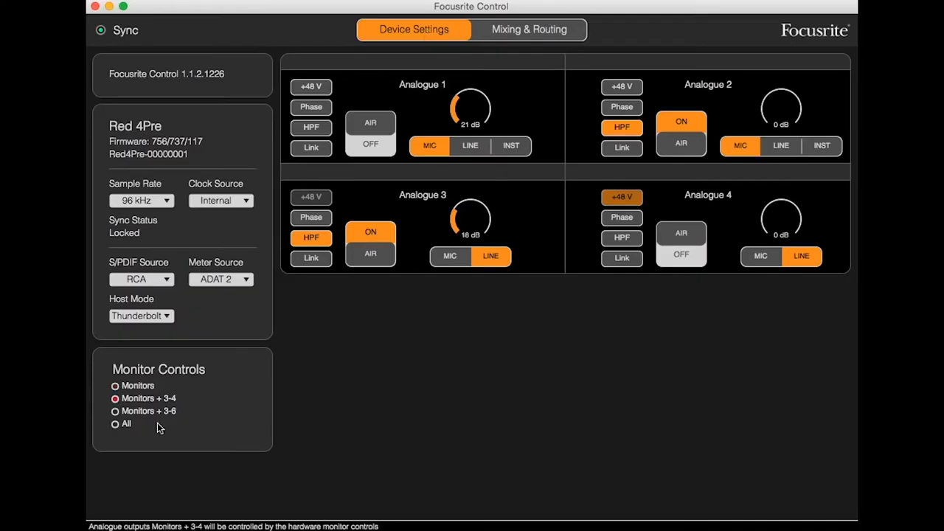
{"action": "left_click", "coordinate": [525, 32]}
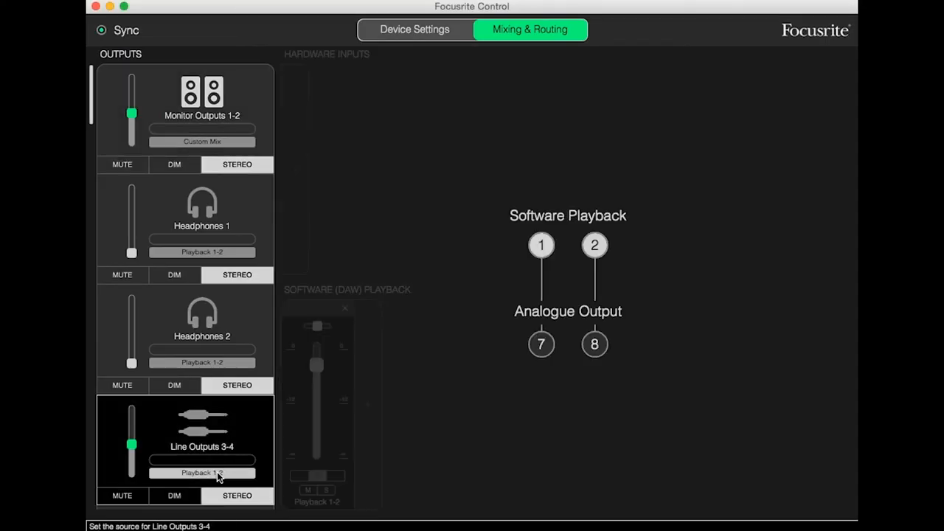
{"action": "mouse_move", "coordinate": [193, 498]}
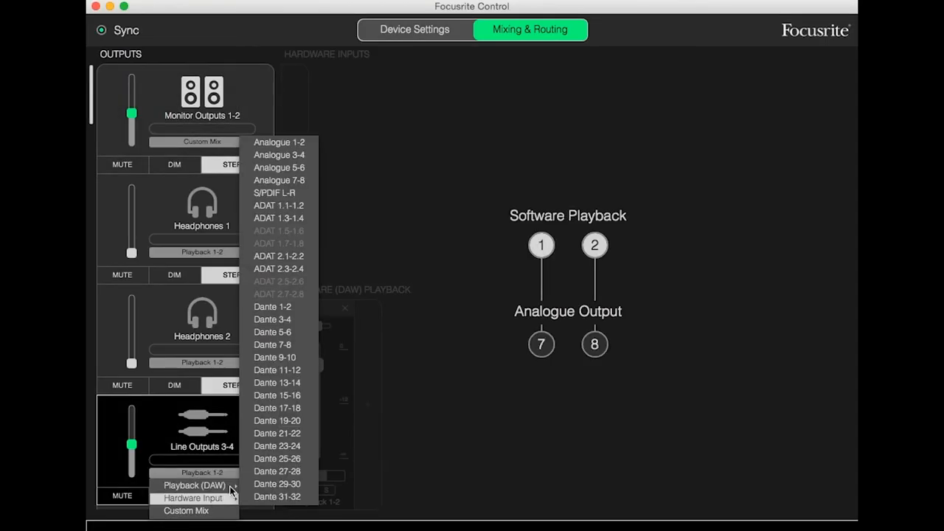
Feed Line Outputs 3-4 from Analogue 3-4 and ADAT Outputs 1.1-1.2 from Playback 3-4.
{"action": "left_click", "coordinate": [279, 154]}
{"action": "scroll", "coordinate": [183, 277], "scroll_direction": "down", "scroll_amount": 5}
{"action": "scroll", "coordinate": [184, 277], "scroll_direction": "down", "scroll_amount": 5}
{"action": "scroll", "coordinate": [183, 279], "scroll_direction": "down", "scroll_amount": 5}
{"action": "scroll", "coordinate": [183, 280], "scroll_direction": "down", "scroll_amount": 5}
{"action": "left_click", "coordinate": [204, 373]}
{"action": "mouse_move", "coordinate": [194, 385]}
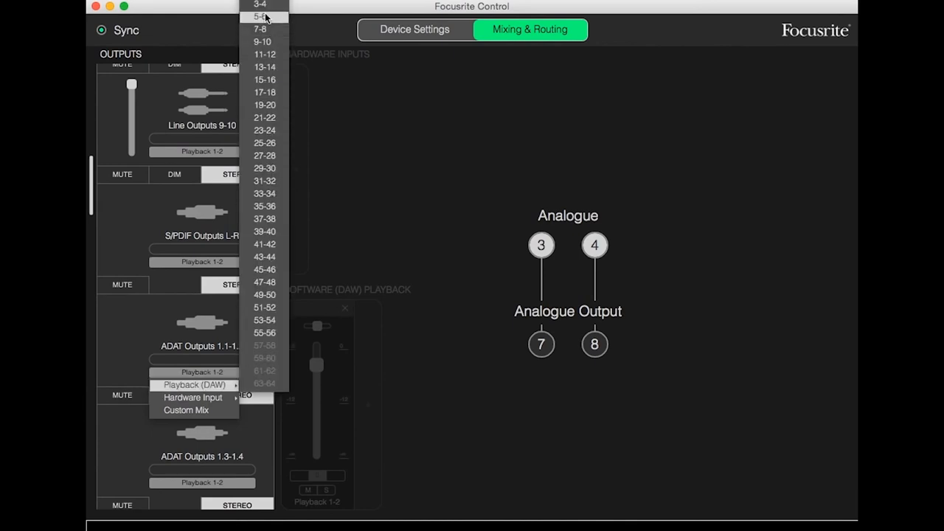
{"action": "left_click", "coordinate": [262, 5]}
{"action": "scroll", "coordinate": [233, 362], "scroll_direction": "down", "scroll_amount": 5}
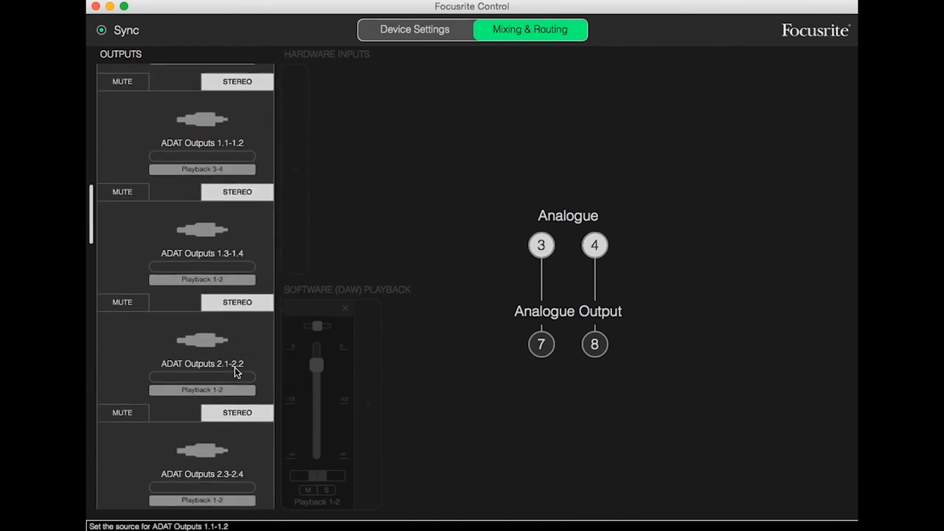
{"action": "scroll", "coordinate": [232, 361], "scroll_direction": "down", "scroll_amount": 5}
{"action": "scroll", "coordinate": [233, 361], "scroll_direction": "down", "scroll_amount": 3}
Give Dante 1-2 a custom mix containing Analogue 1, 2, 5, 8 and the S/PDIF L-R pair.
{"action": "left_click", "coordinate": [244, 389]}
{"action": "left_click", "coordinate": [202, 426]}
{"action": "left_click", "coordinate": [207, 463]}
{"action": "left_click", "coordinate": [295, 169]}
{"action": "left_click", "coordinate": [750, 102]}
{"action": "left_click", "coordinate": [788, 101]}
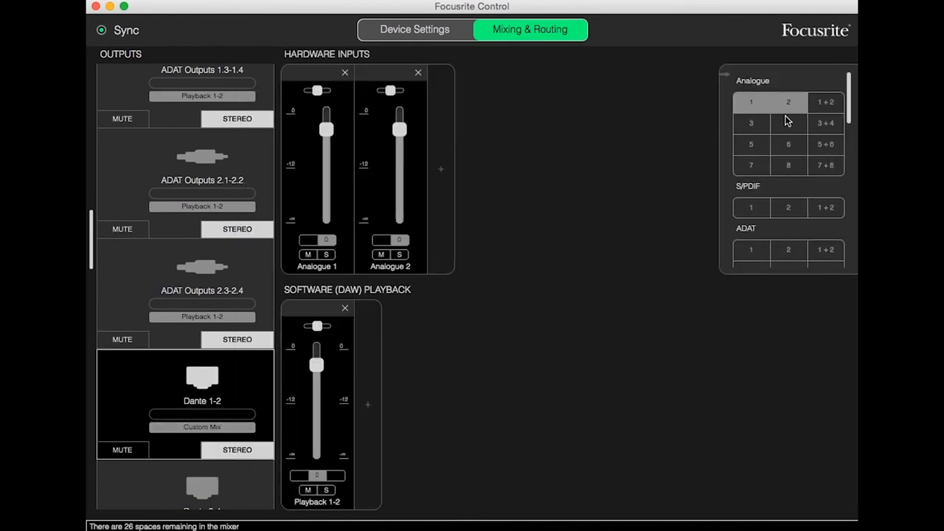
{"action": "left_click", "coordinate": [750, 143]}
{"action": "left_click", "coordinate": [788, 165]}
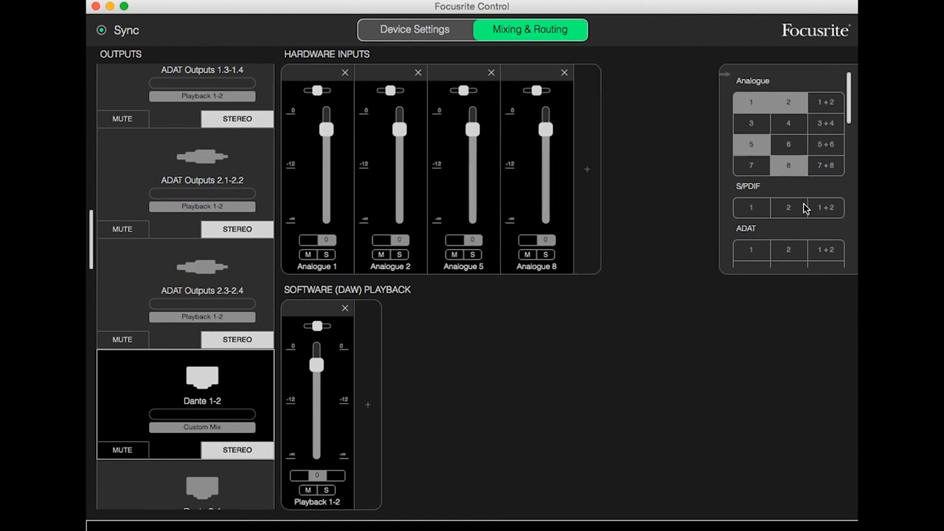
{"action": "left_click", "coordinate": [825, 207]}
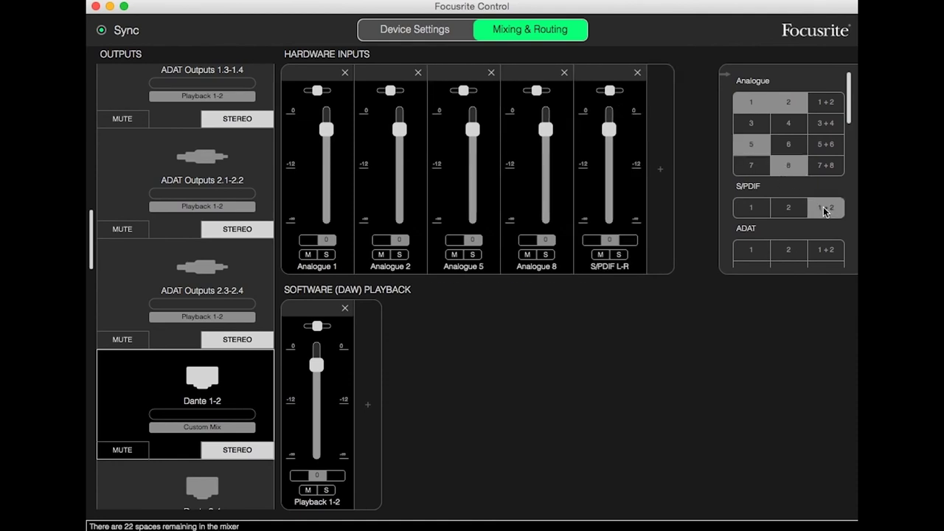
Add Playback 3-4 from the software playback channels to the Dante 1-2 custom mix.
{"action": "left_click", "coordinate": [369, 335]}
{"action": "left_click", "coordinate": [829, 361]}
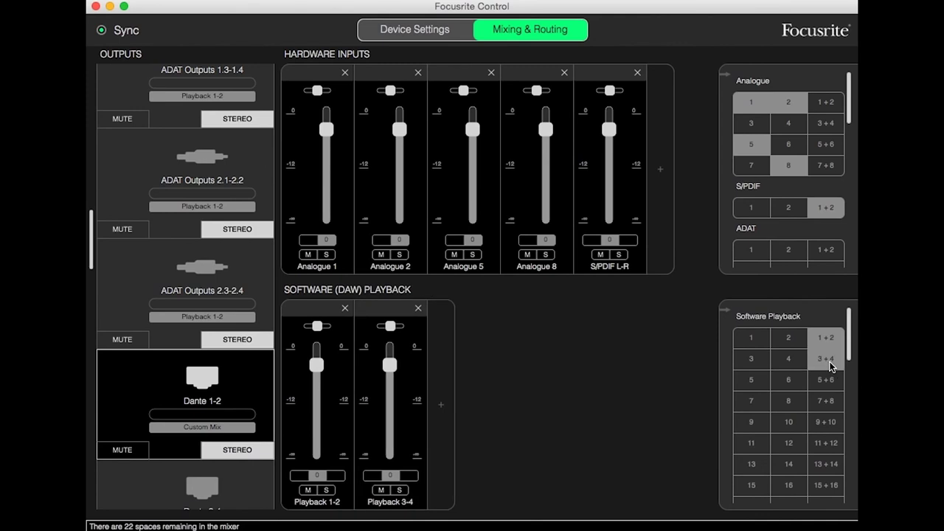
{"action": "left_click", "coordinate": [533, 365]}
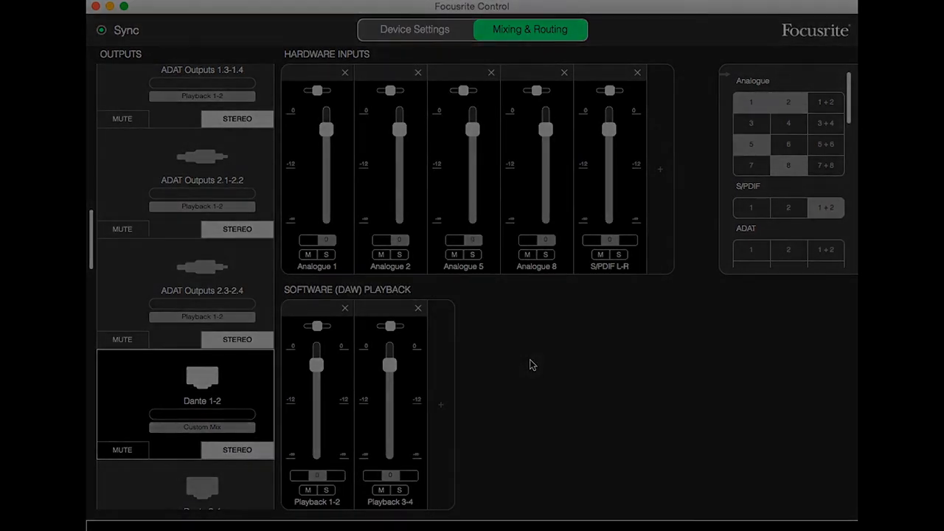